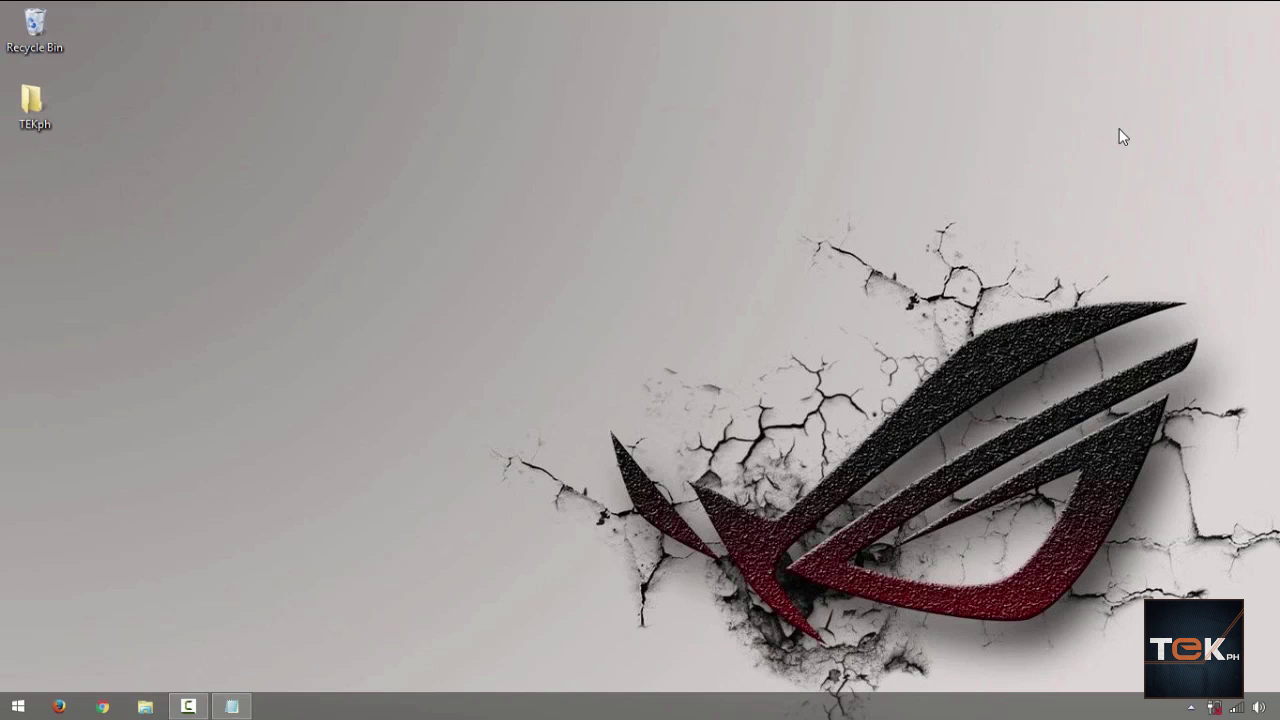
# Step: Launch a Command Prompt window by running cmd from the Windows Run dialog
pyautogui.press('super+r')
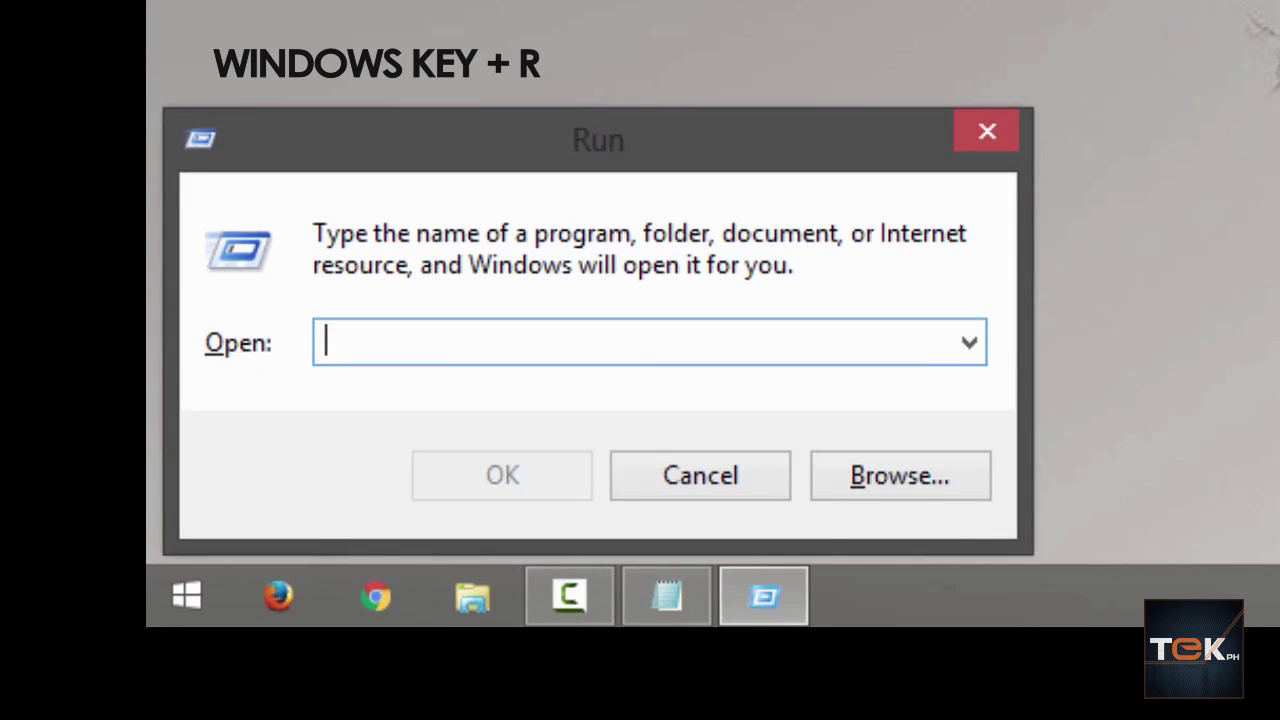
pyautogui.write('cmd')
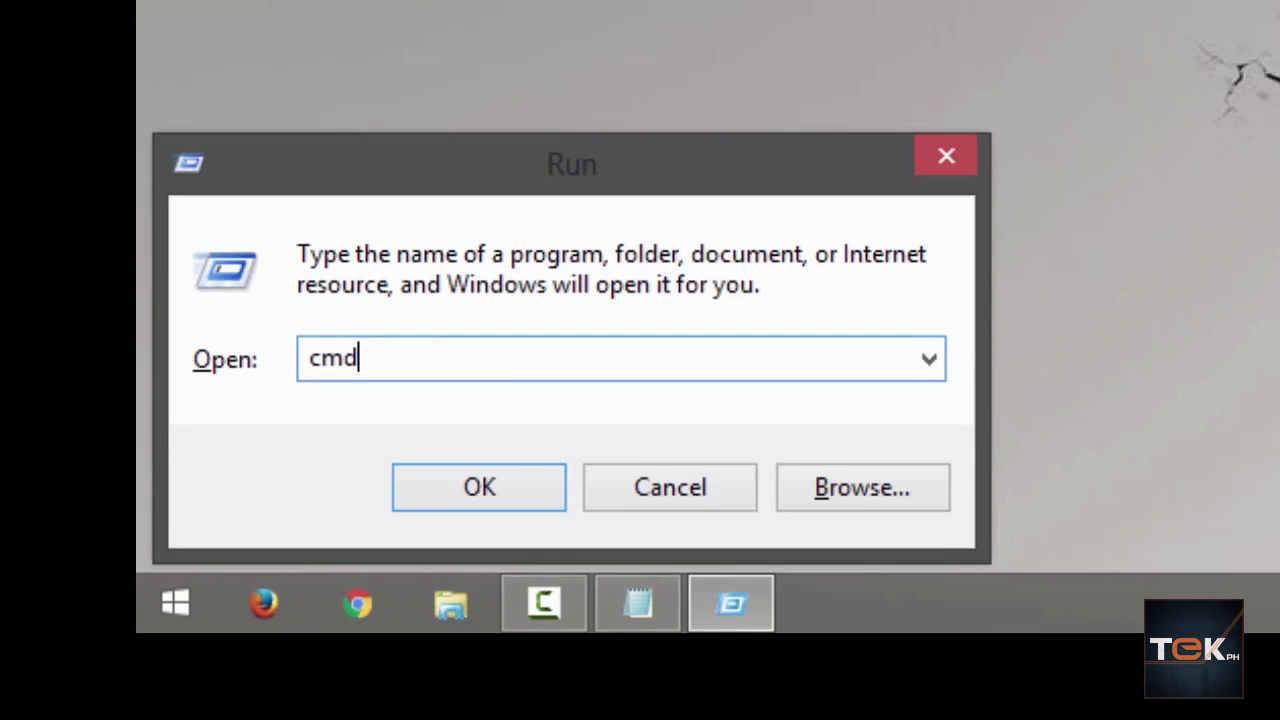
pyautogui.press('Return')
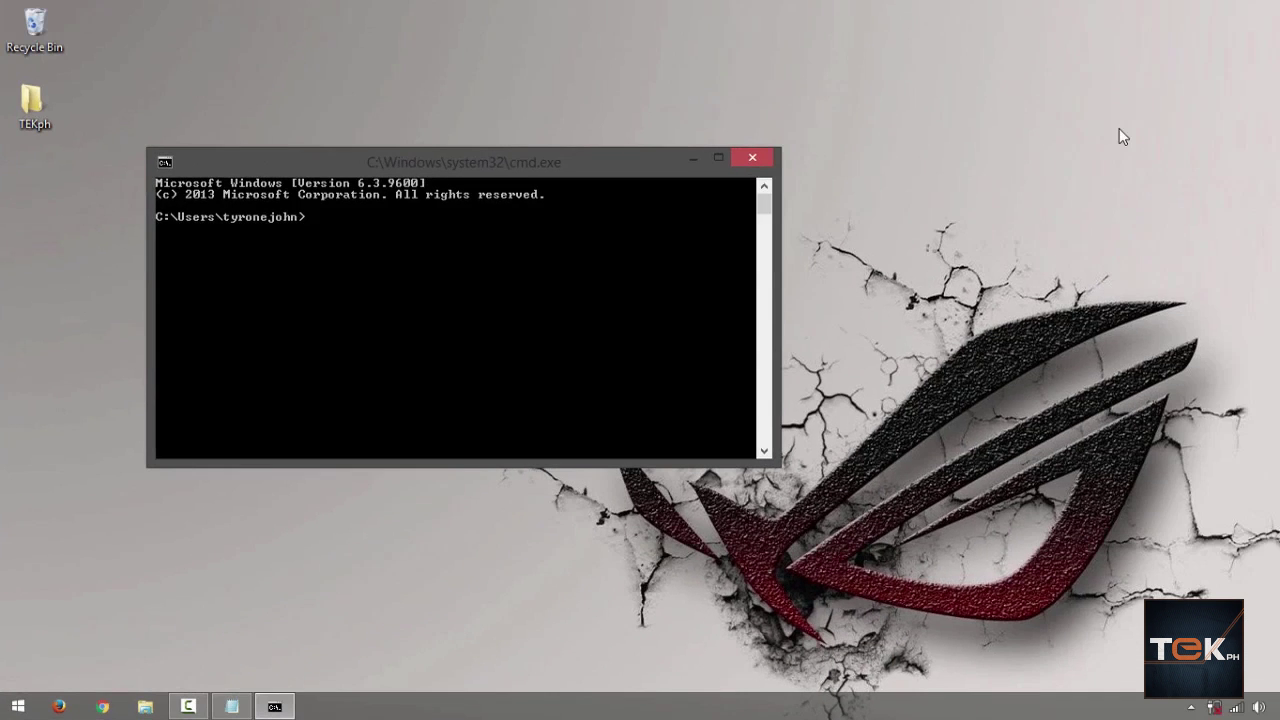
# Step: Run ipconfig to list adapter settings, showing IPv4 192.168.1.5 and gateway 192.168.1.1
pyautogui.write('ipconfig')
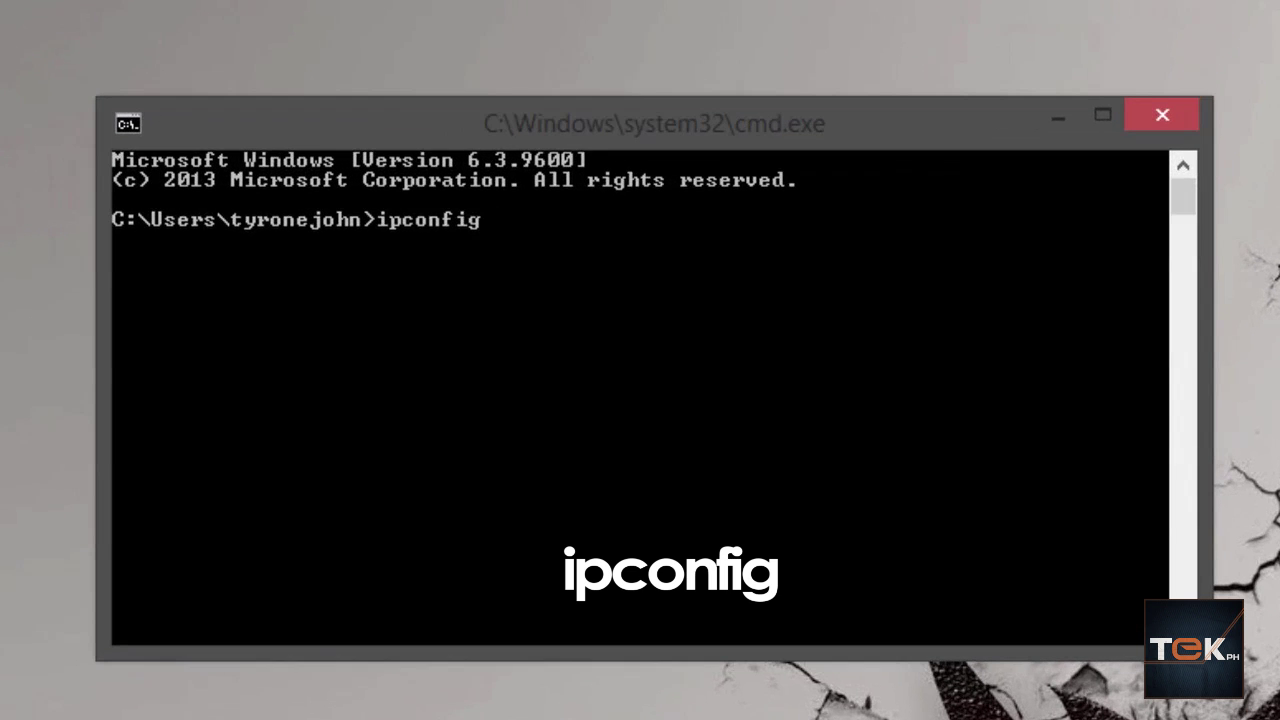
pyautogui.press('Return')
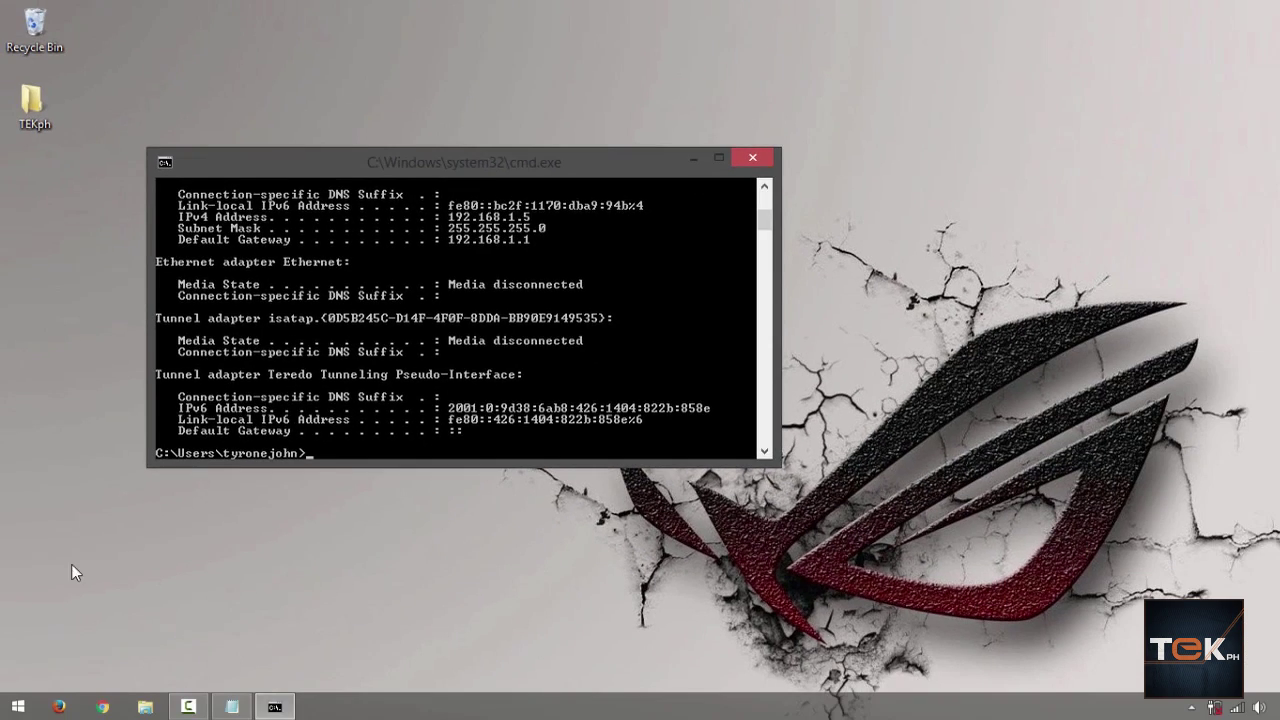
# Step: Enter 192.168.1.1 in the Firefox address bar, checking the gateway against the ipconfig output
pyautogui.click(59, 707)
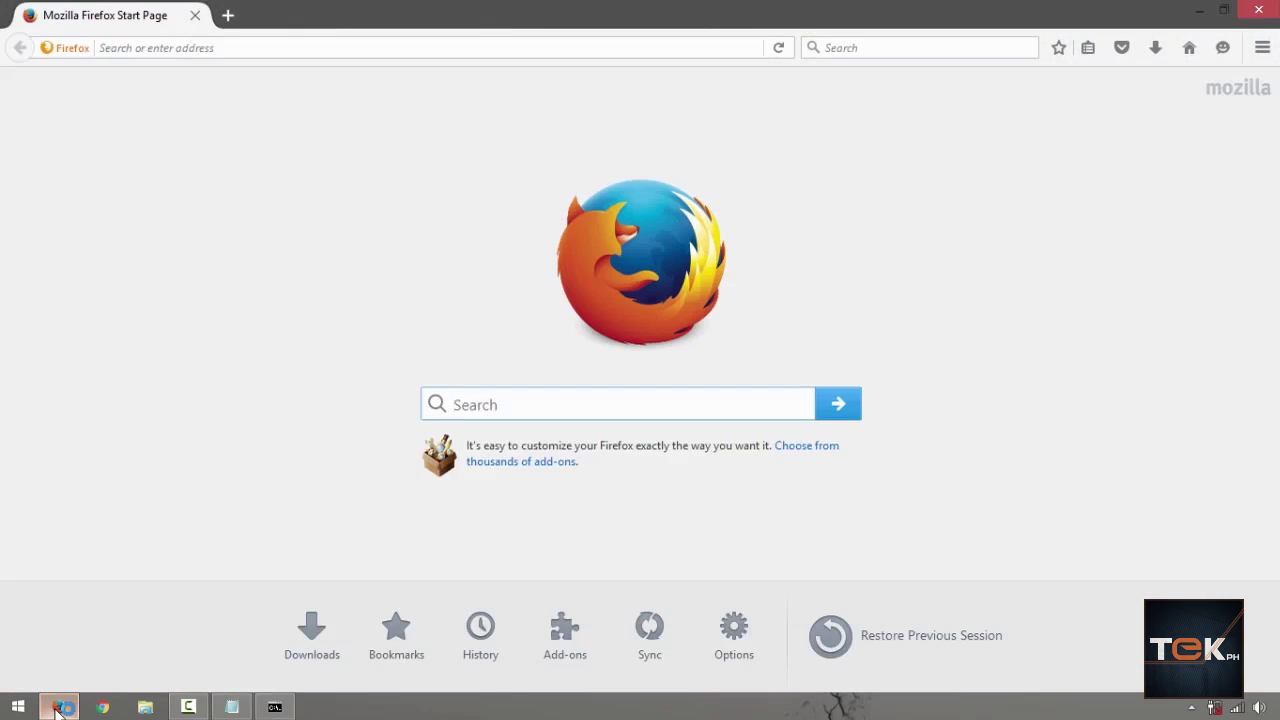
pyautogui.hotkey('ctrl', 'l')
pyautogui.write('192.168')
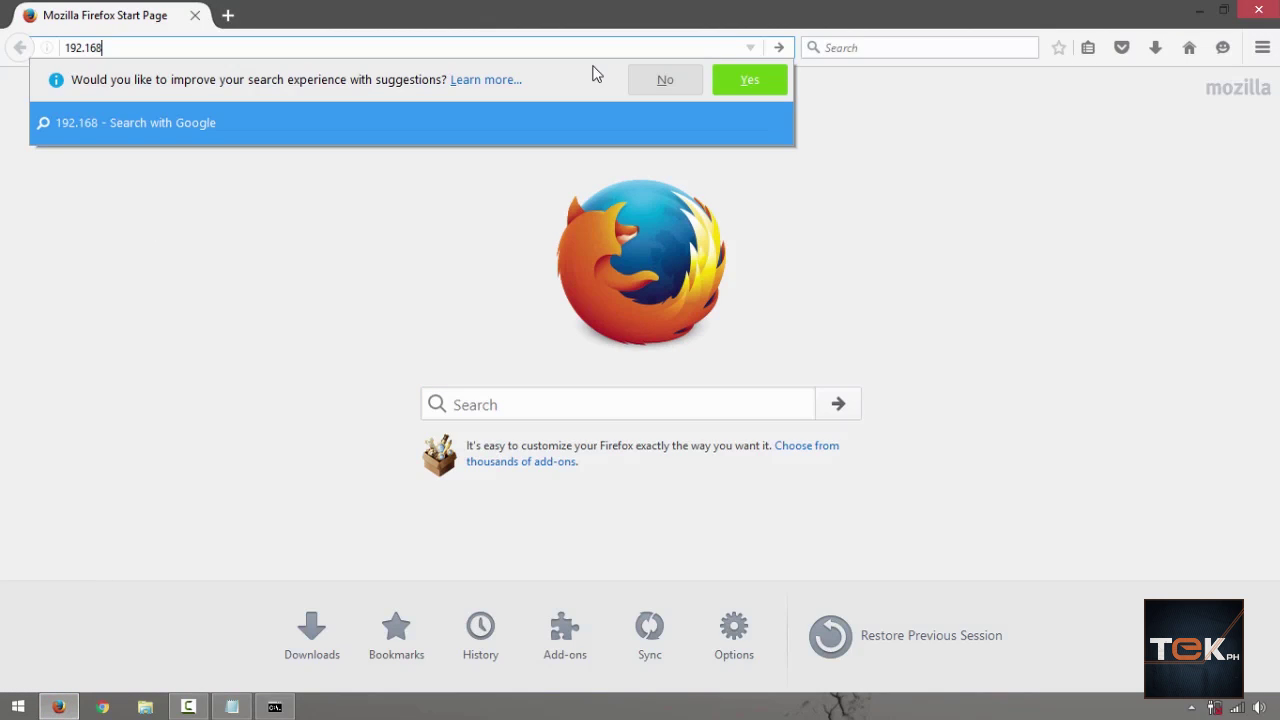
pyautogui.write('.1.1')
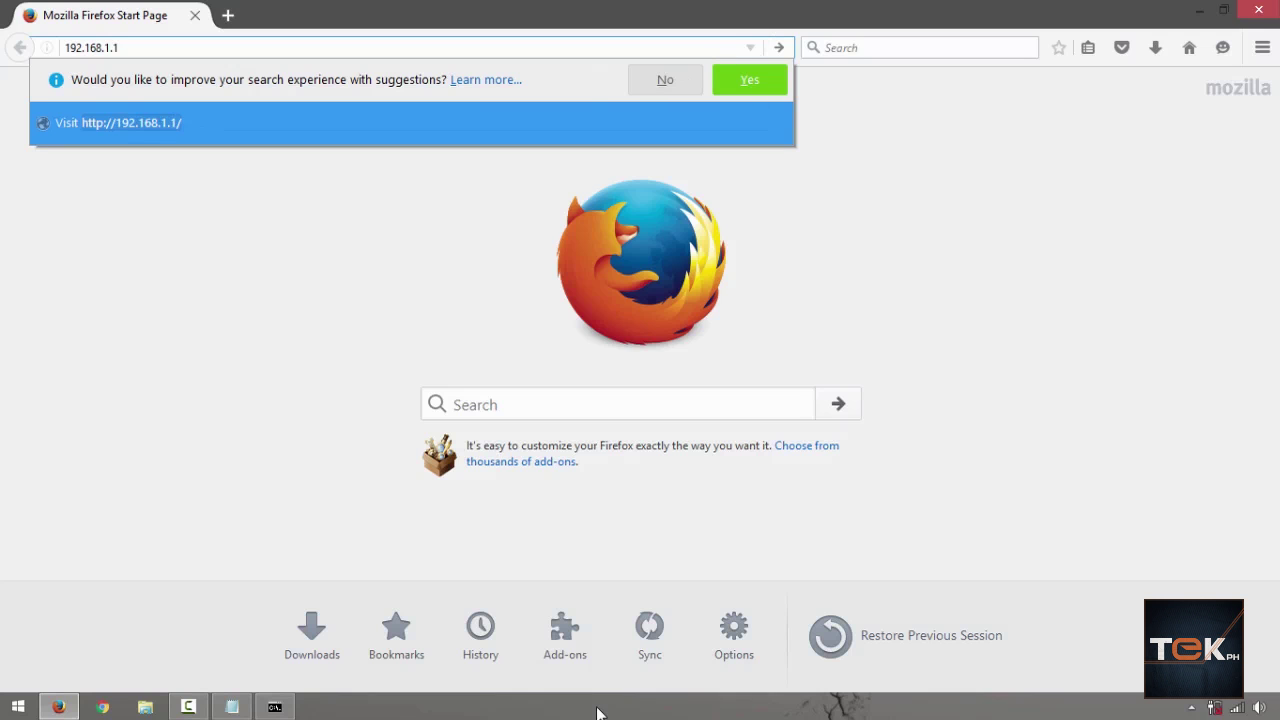
pyautogui.click(274, 707)
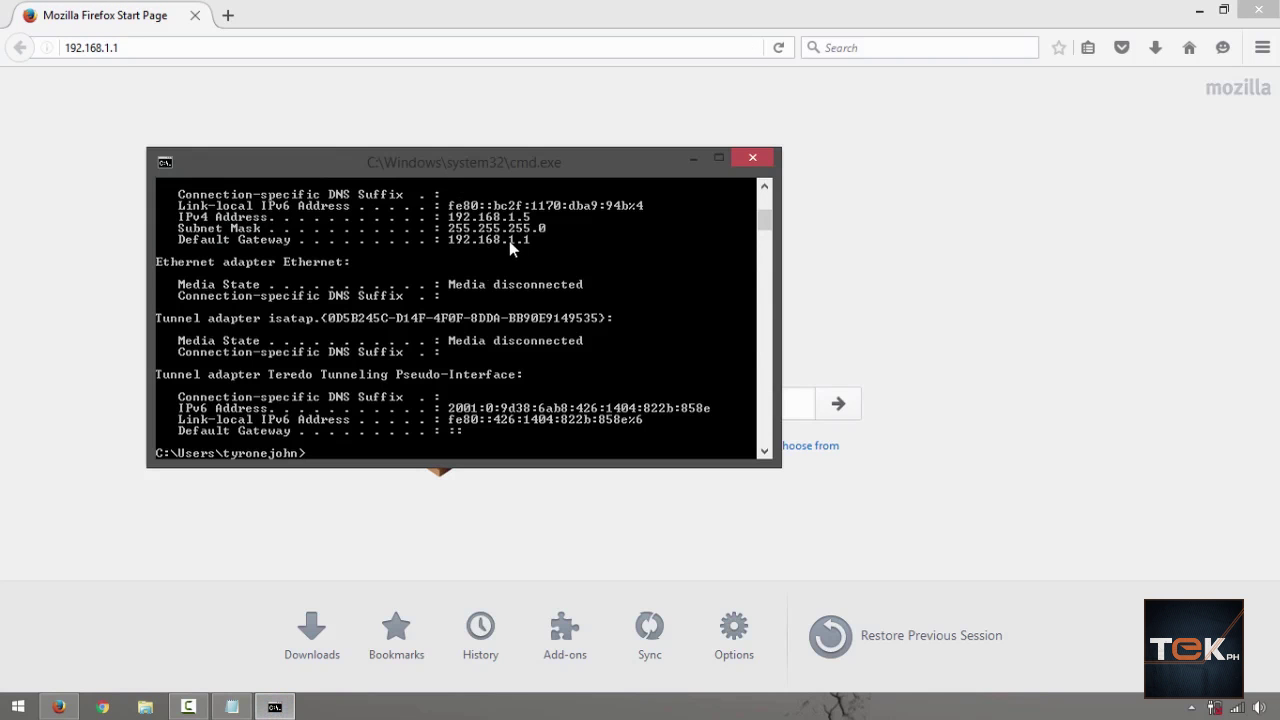
pyautogui.click(110, 22)
# Step: Load the ZXHN H108N login page at 192.168.1.1 and enter admin as the username
pyautogui.press('Return')
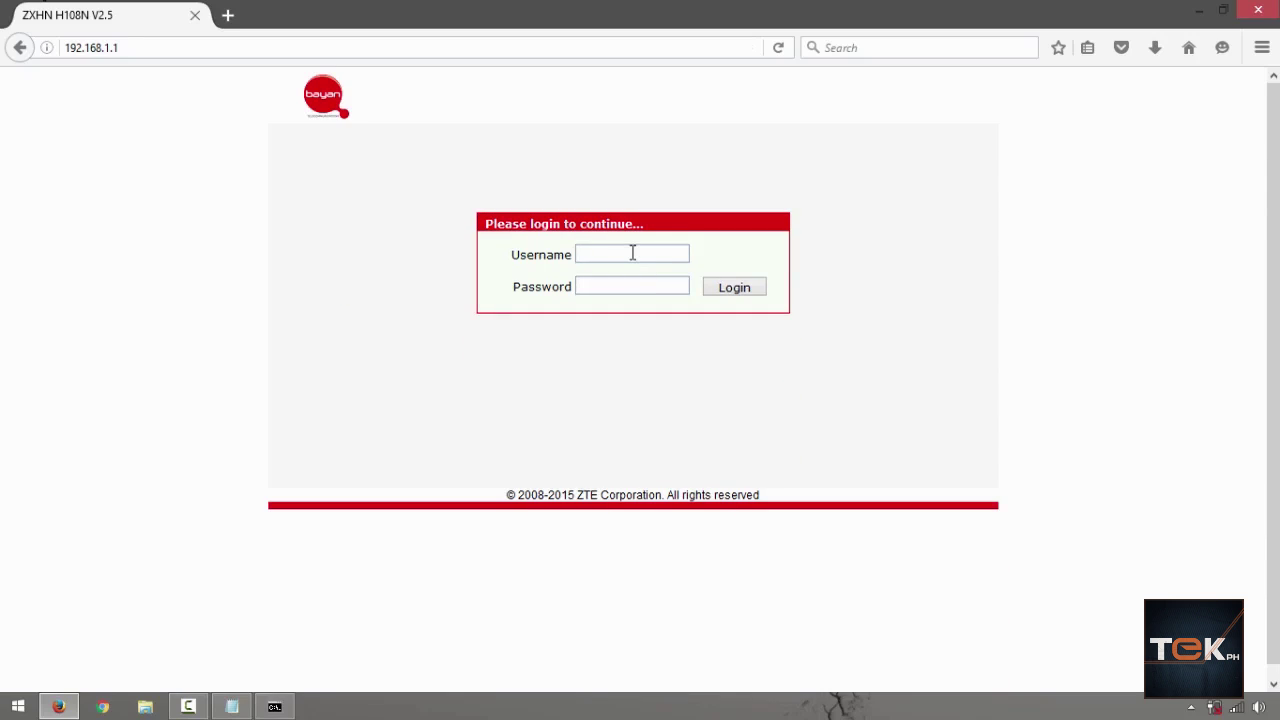
pyautogui.write('admin')
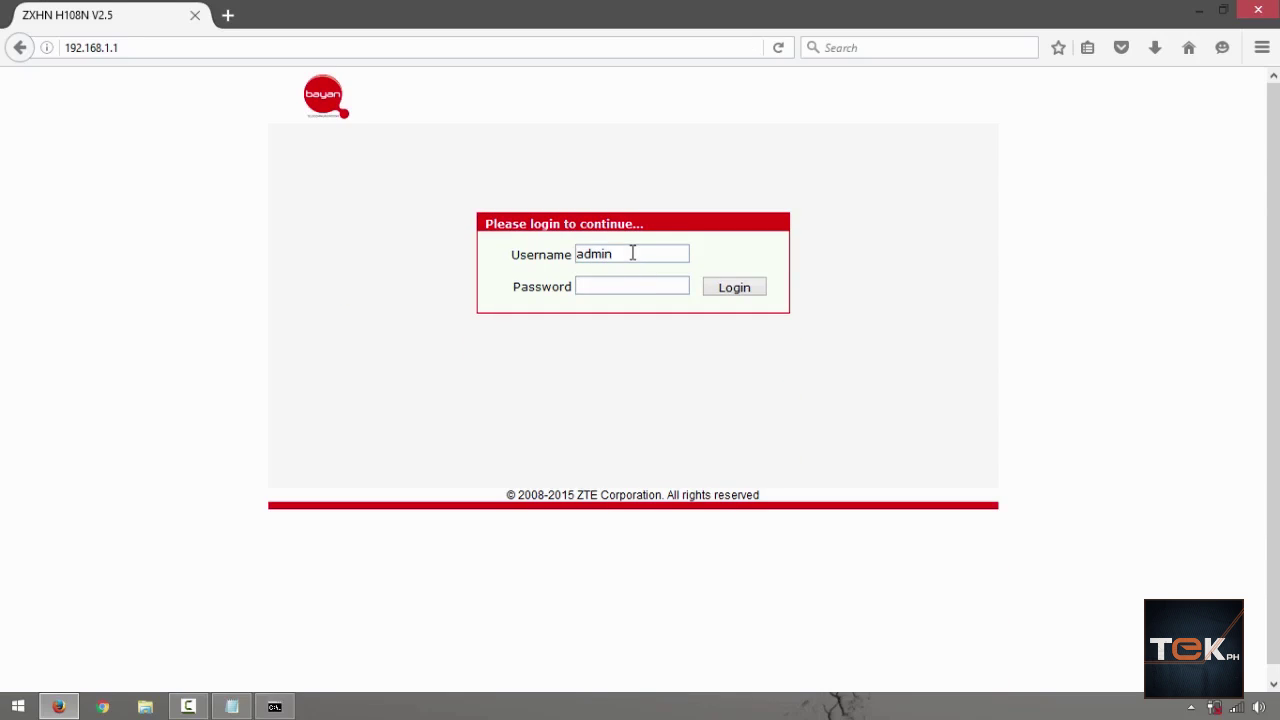
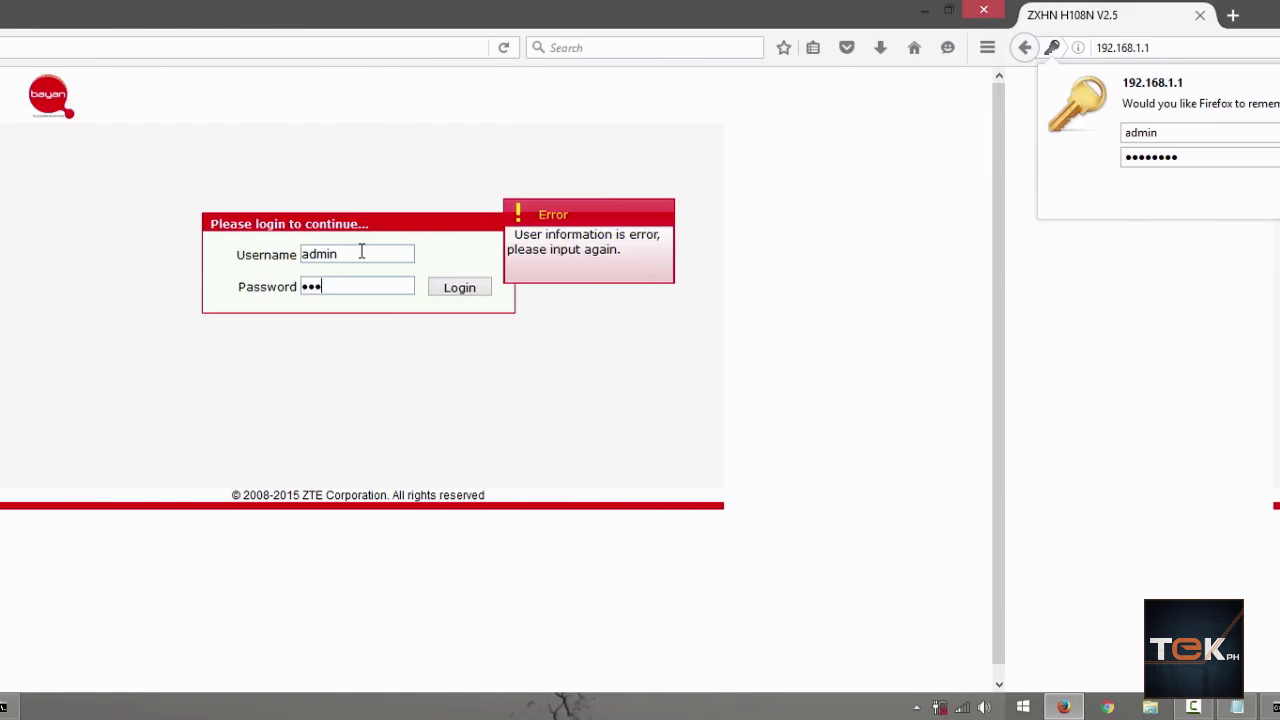
# Step: Log in to the router with the administrator password and open the Network settings section
pyautogui.write('•••')
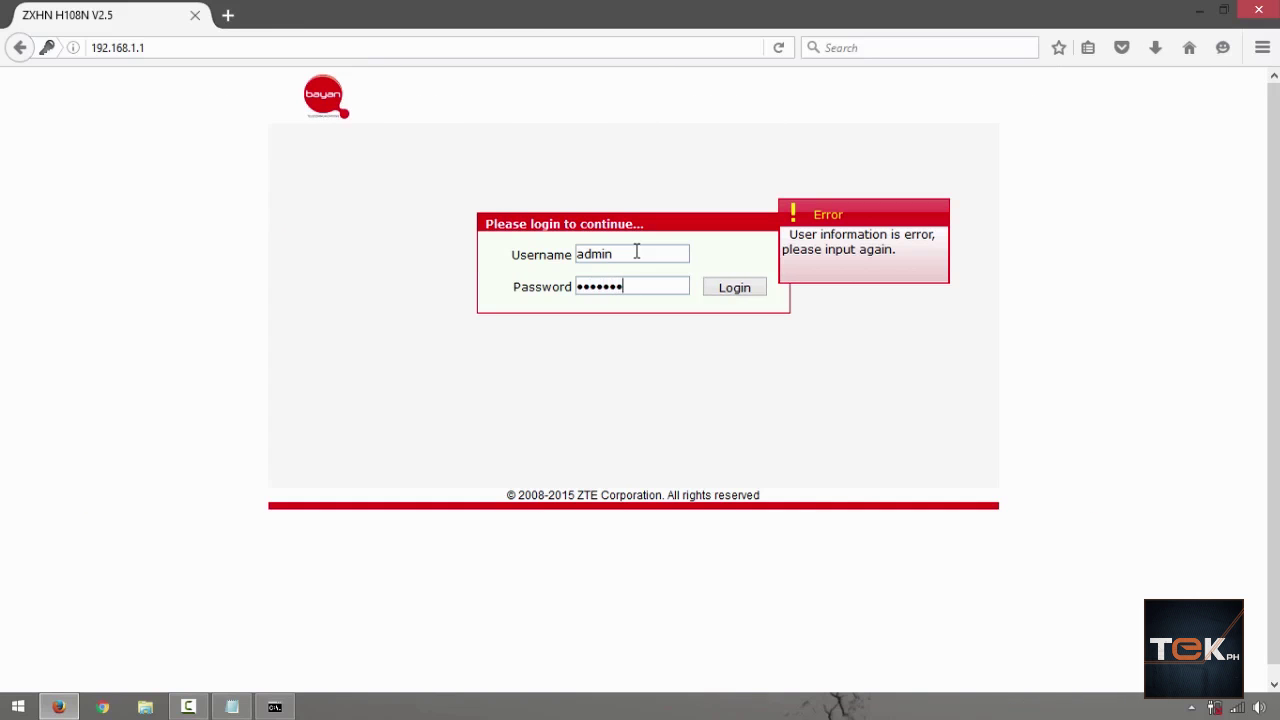
pyautogui.press('Return')
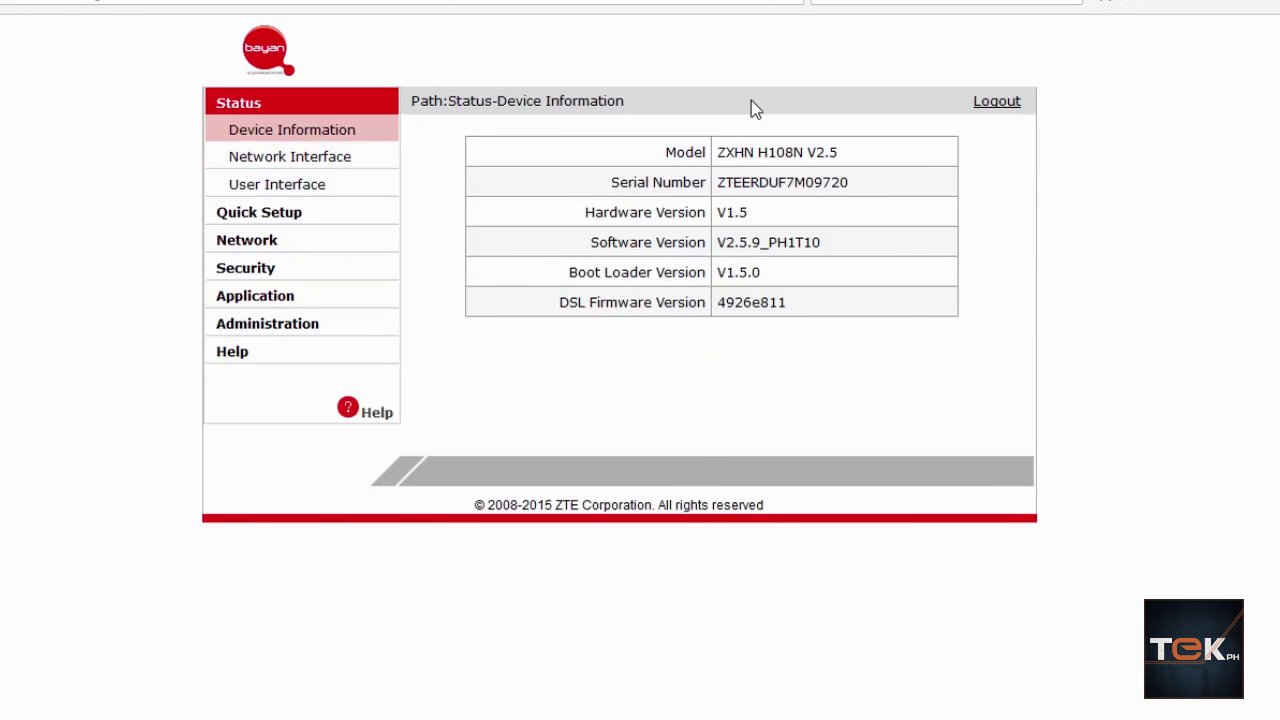
pyautogui.click(237, 248)
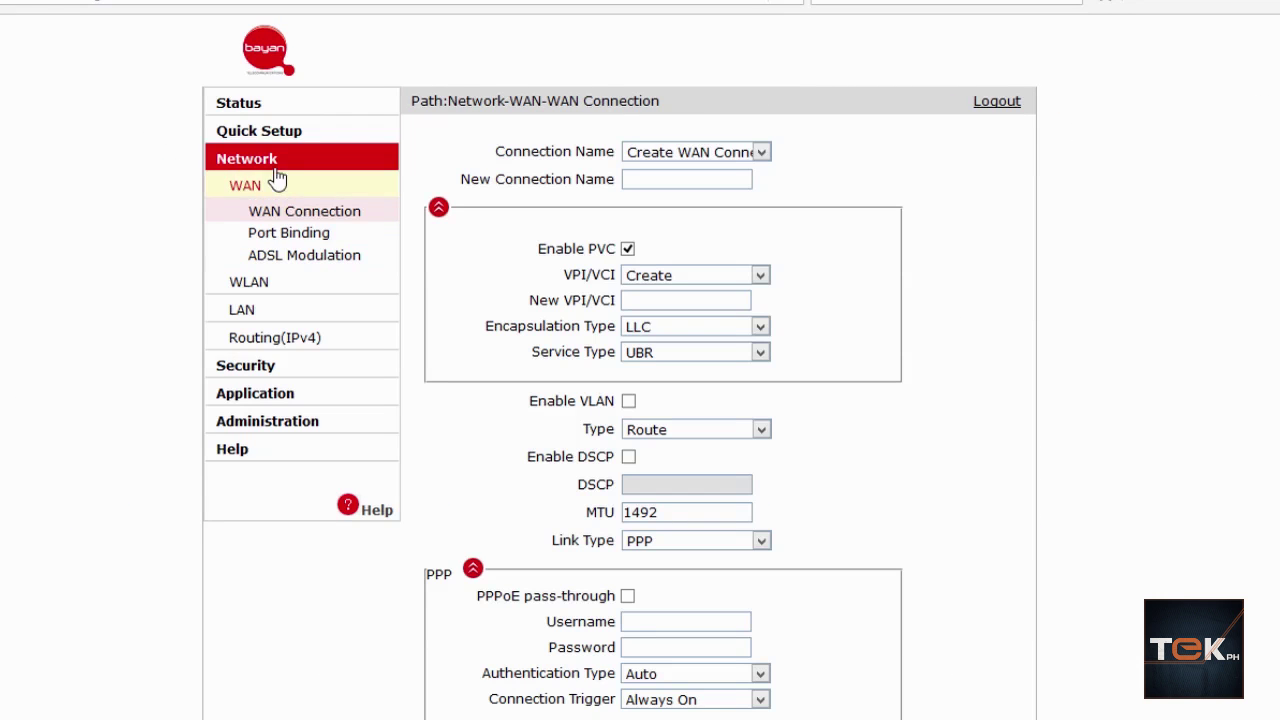
# Step: Open the WLAN SSID Settings page, showing SSID1 named aerial60
pyautogui.click(249, 282)
pyautogui.click(294, 261)
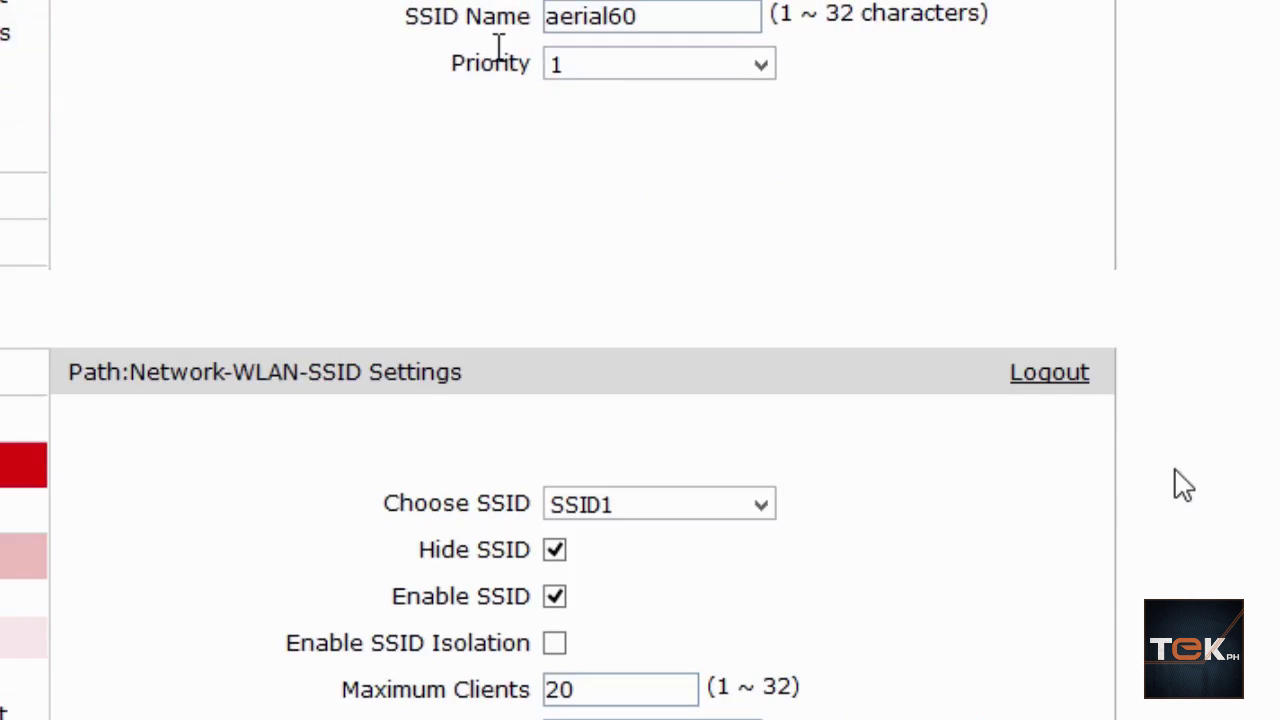
pyautogui.click(643, 240)
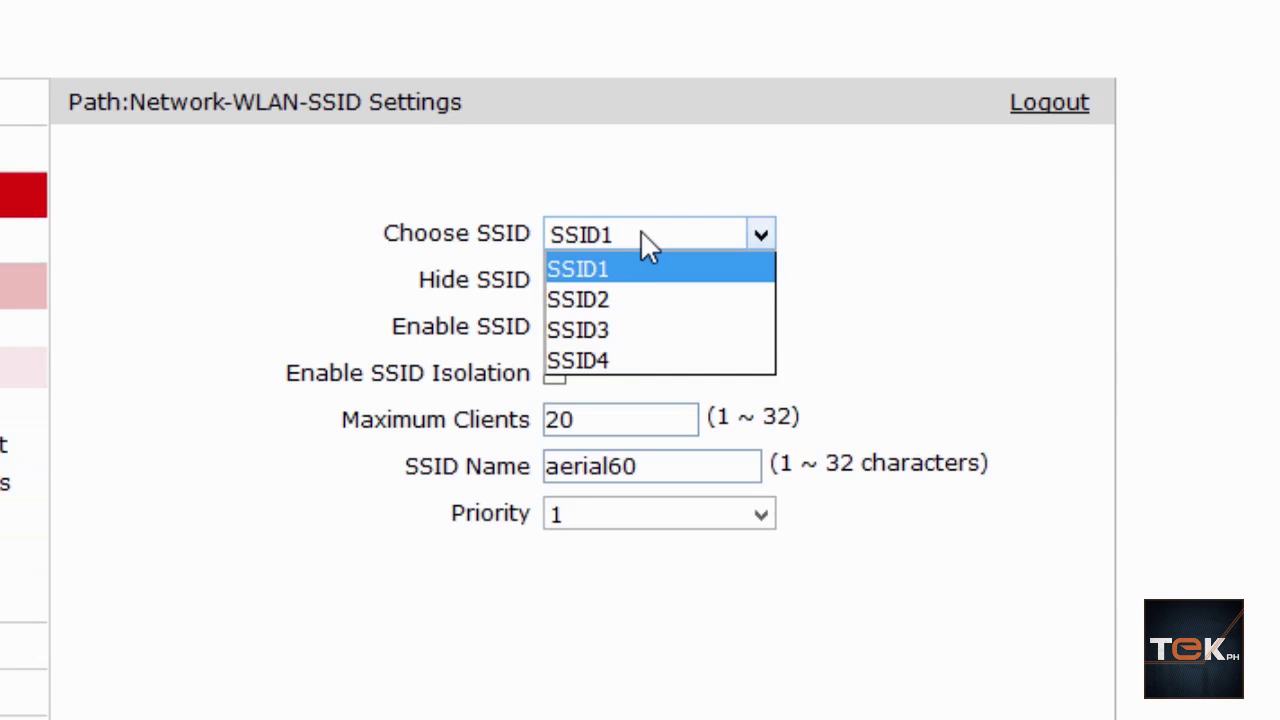
pyautogui.click(645, 275)
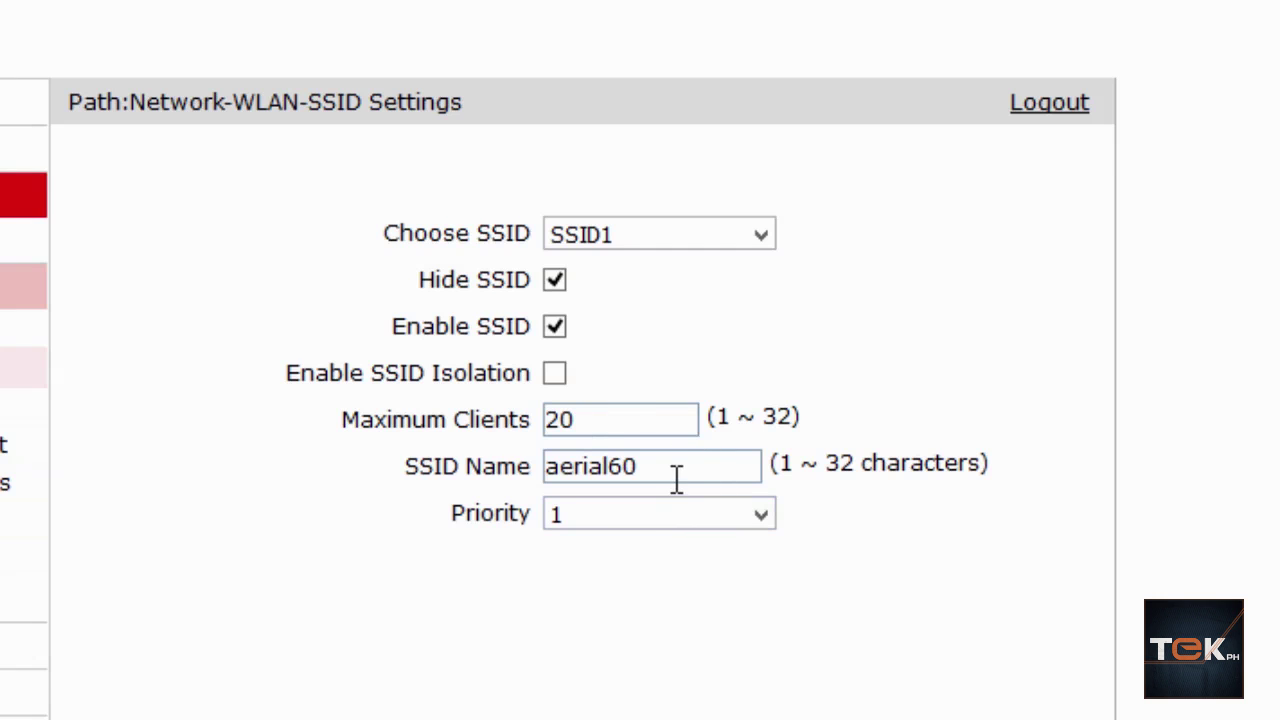
# Step: Replace SSID1's name aerial60 with MYCAFEBIZ, leaving Priority at 1
pyautogui.moveTo(686, 462); pyautogui.dragTo(407, 450)
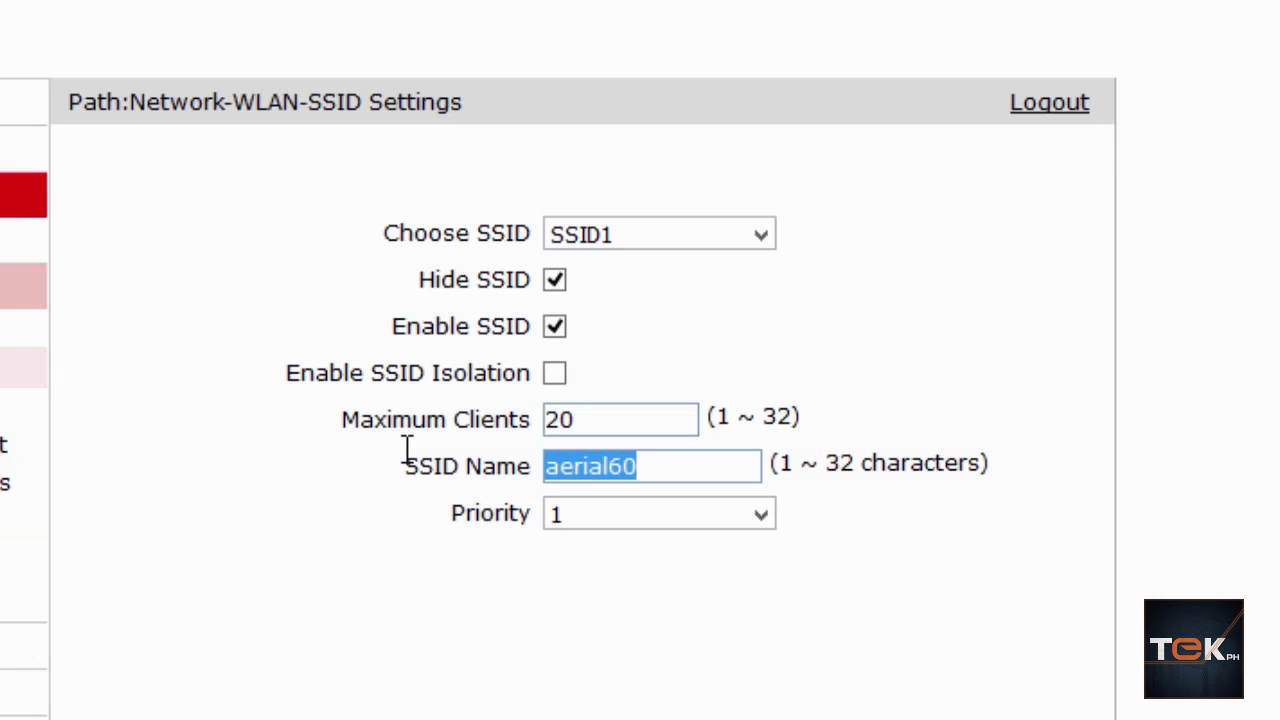
pyautogui.write('MY')
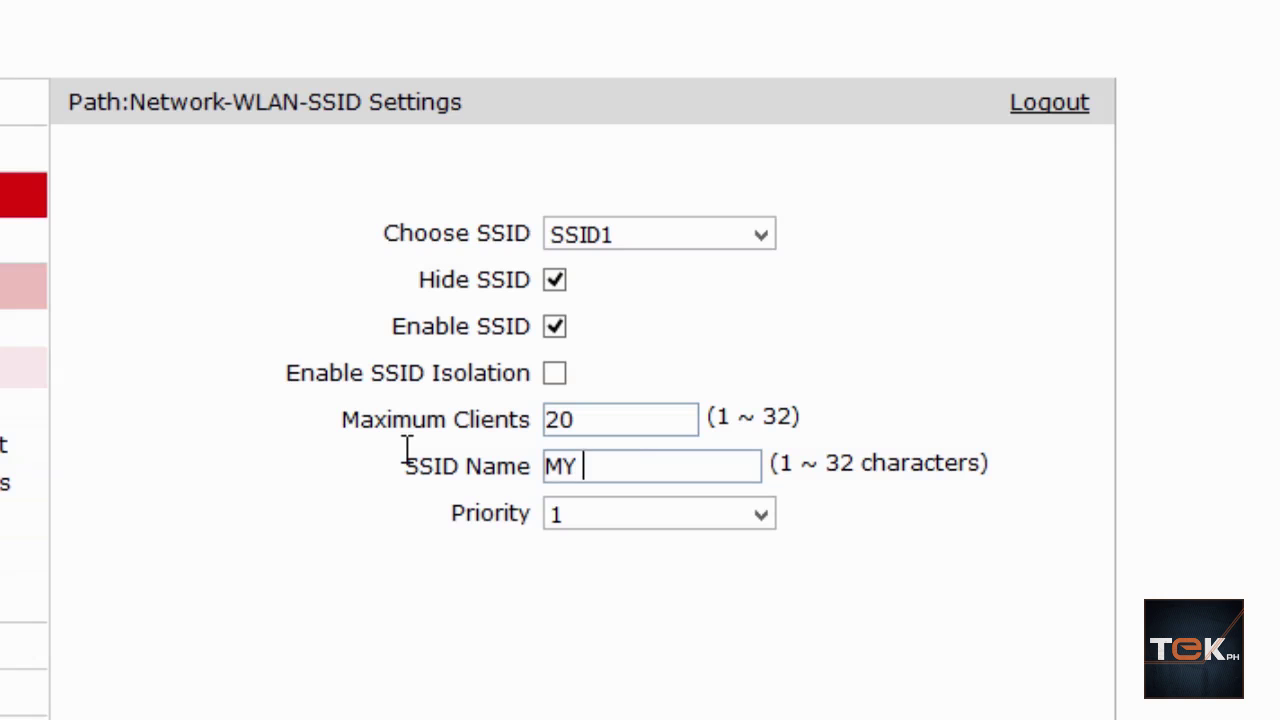
pyautogui.write('CAFEBIZ')
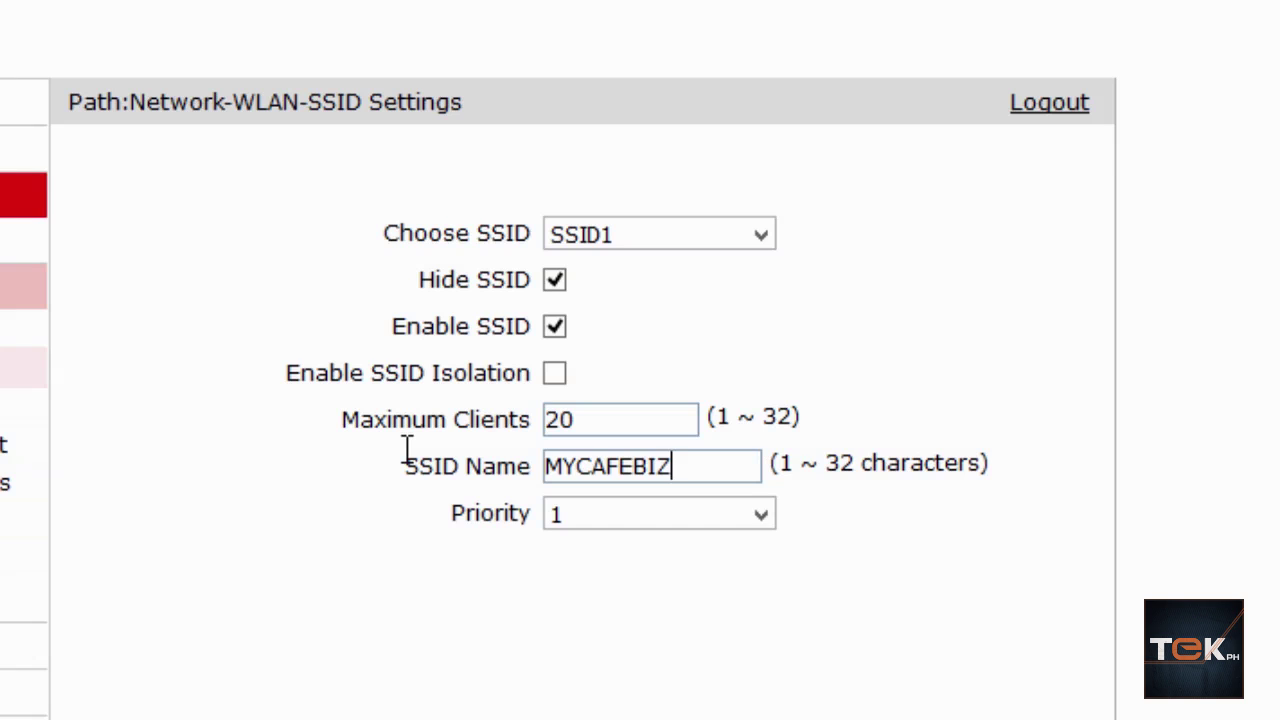
pyautogui.click(640, 514)
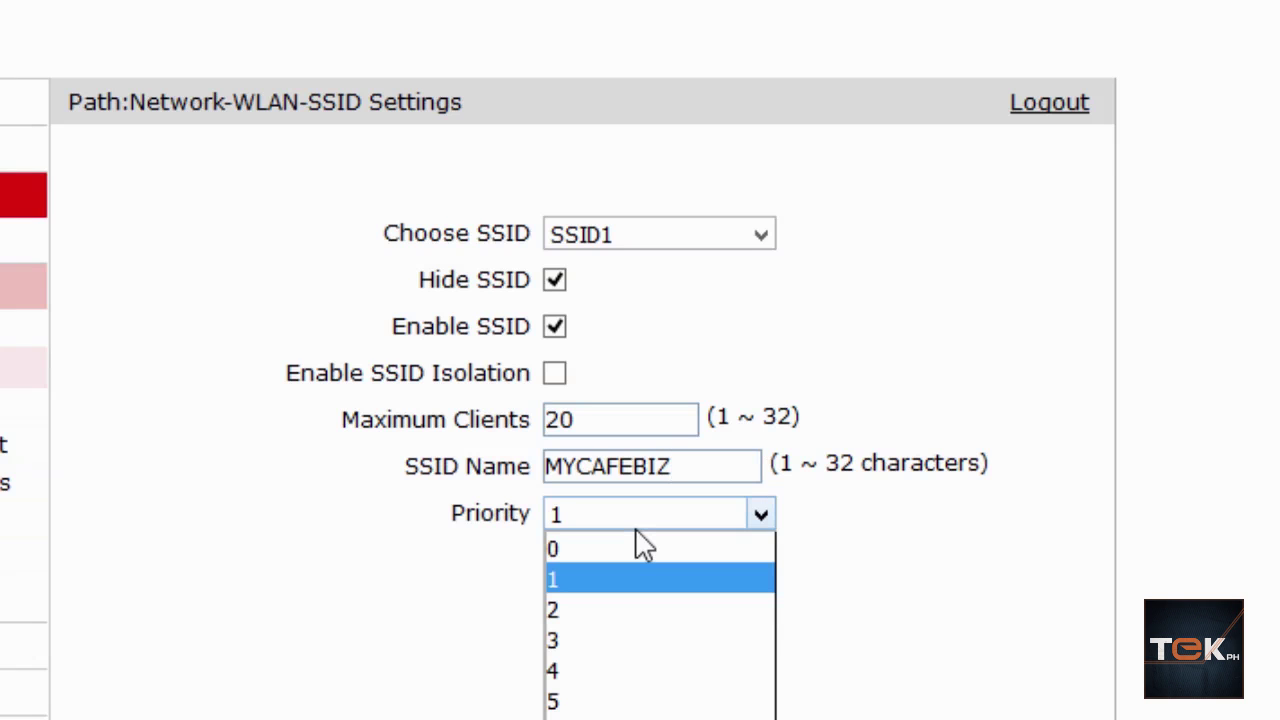
pyautogui.click(992, 610)
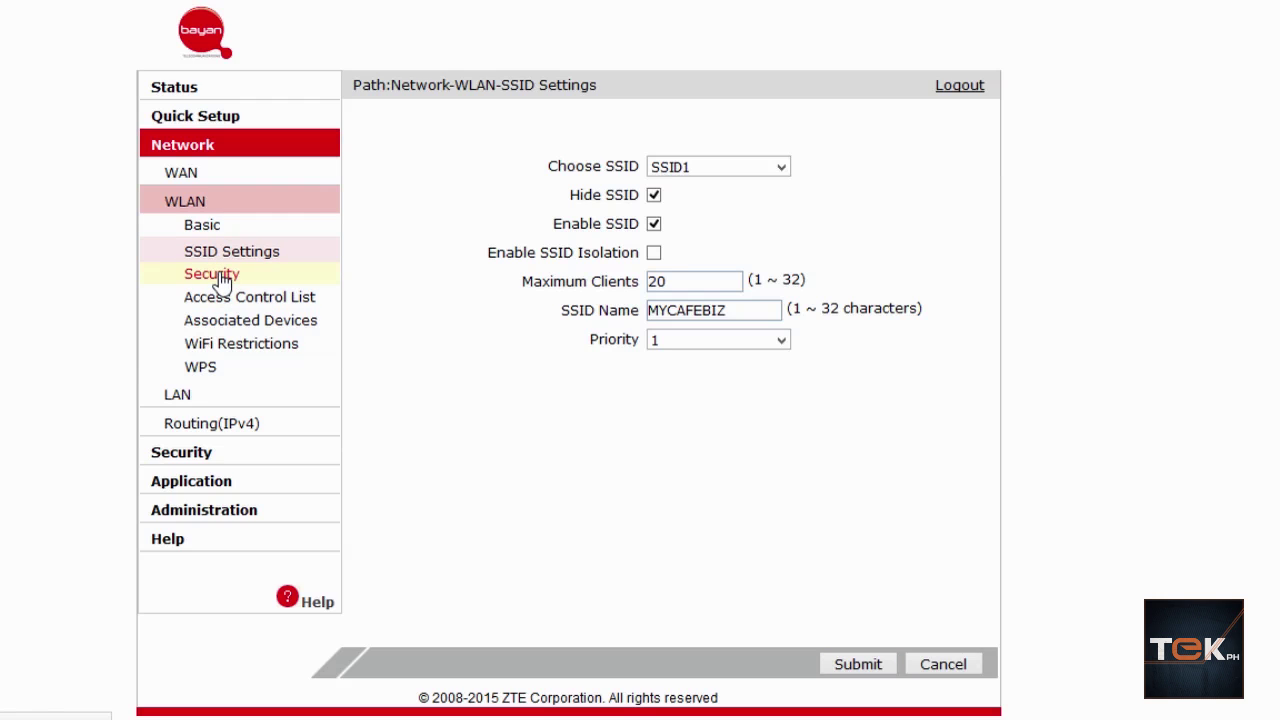
# Step: Re-enter SSID1's name as mycafebiz, then bring up the WLAN Security page
pyautogui.click(222, 283)
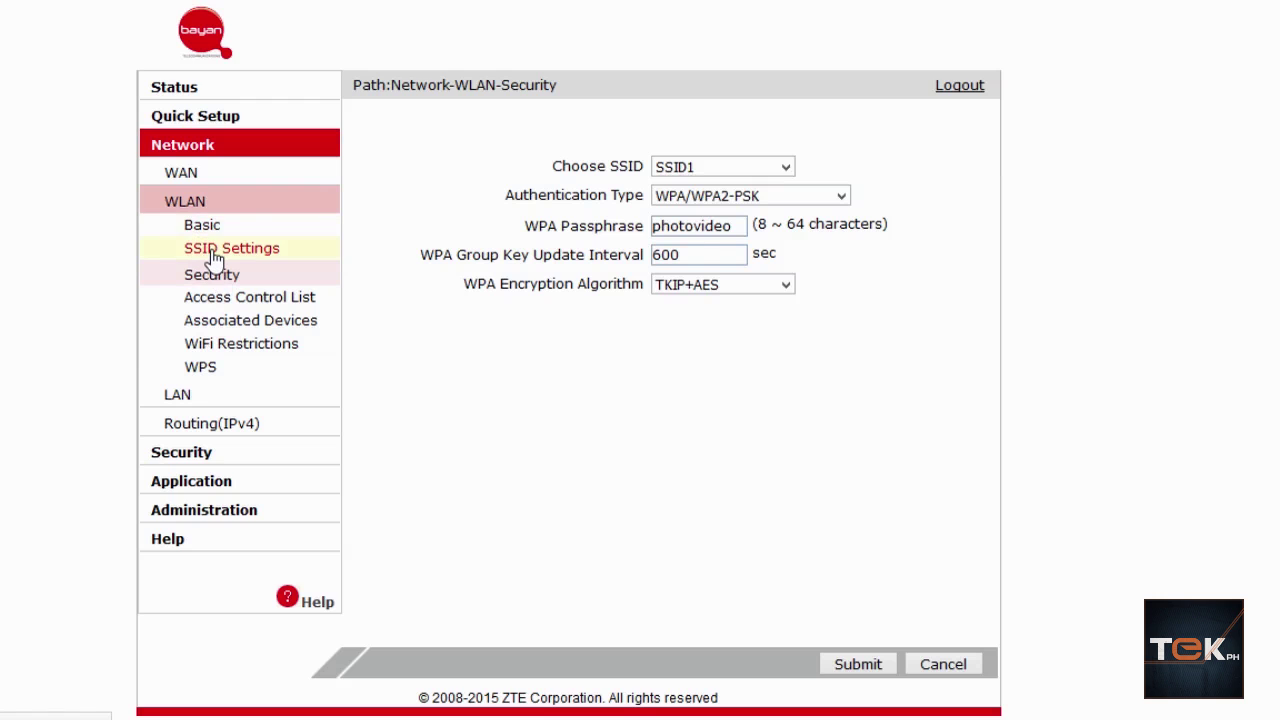
pyautogui.click(214, 252)
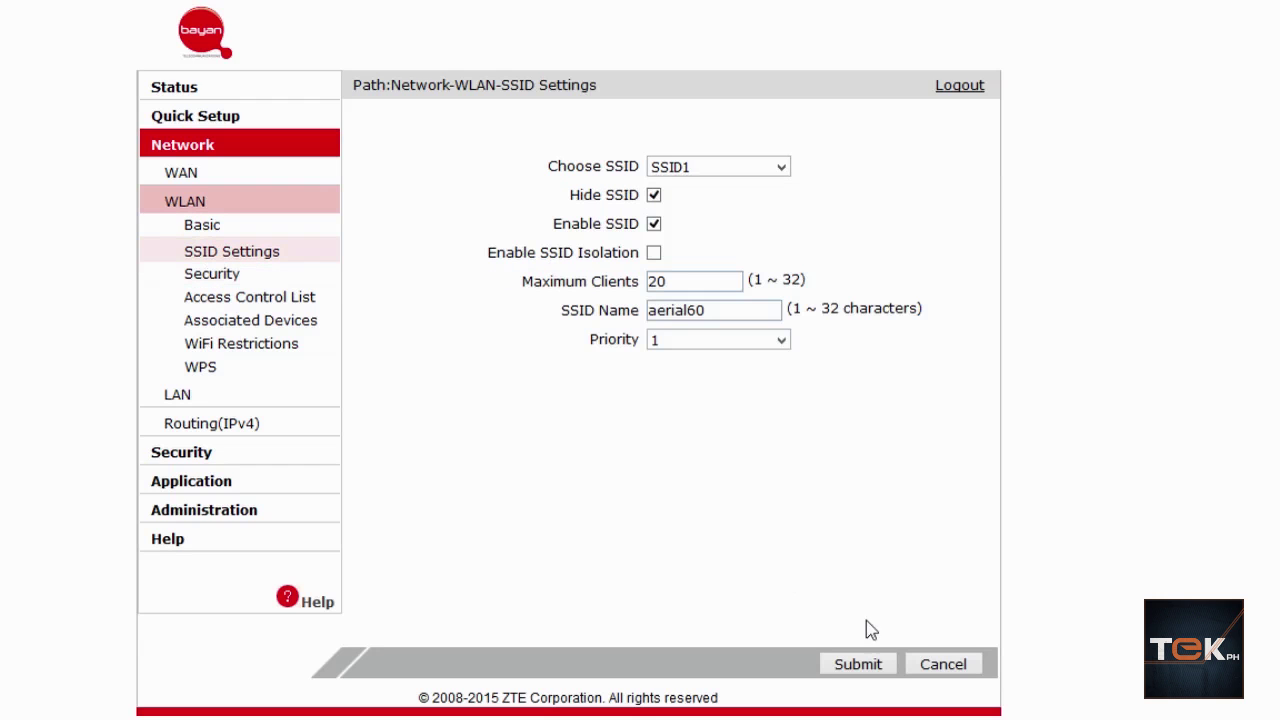
pyautogui.doubleClick(668, 310)
pyautogui.write('mycafebiz')
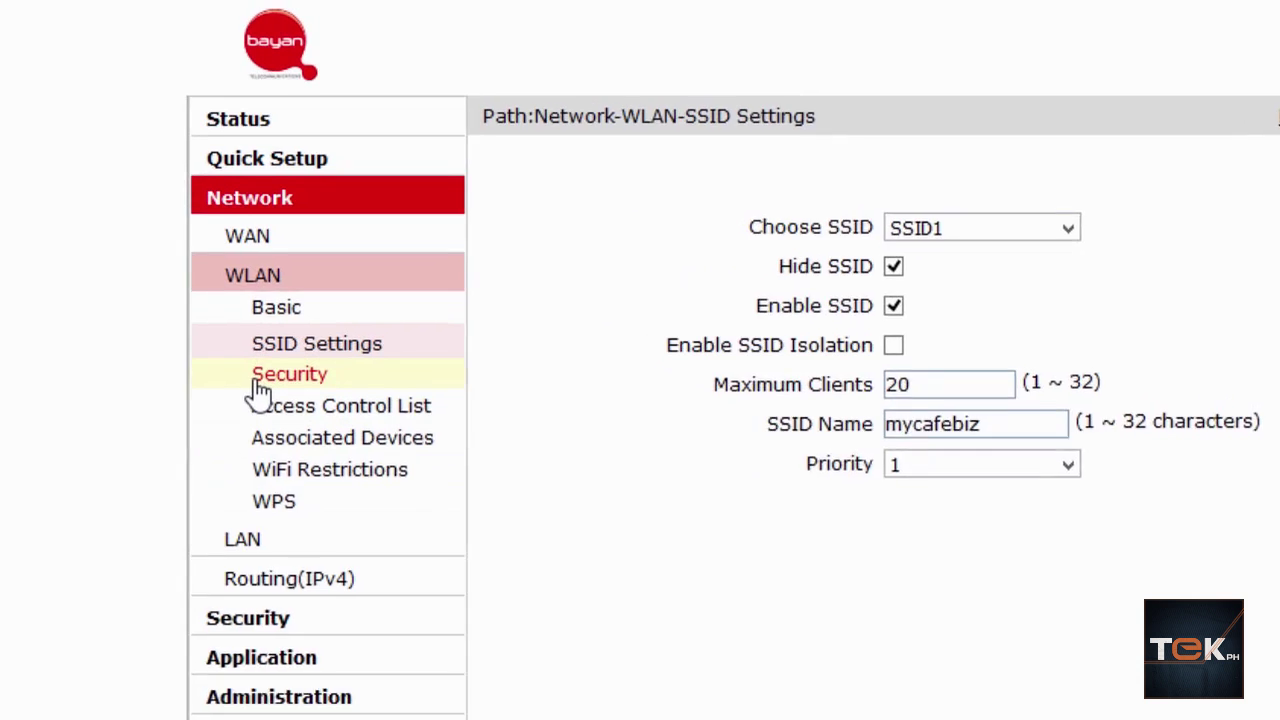
pyautogui.click(262, 382)
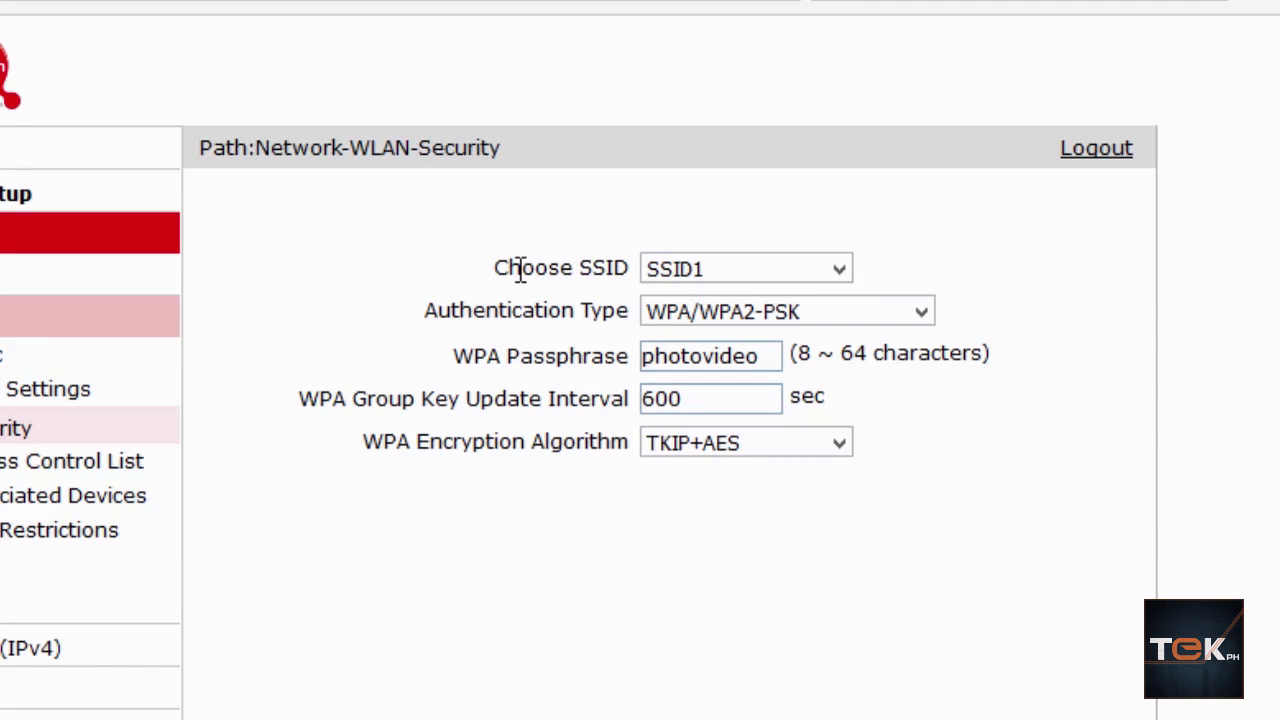
pyautogui.click(722, 279)
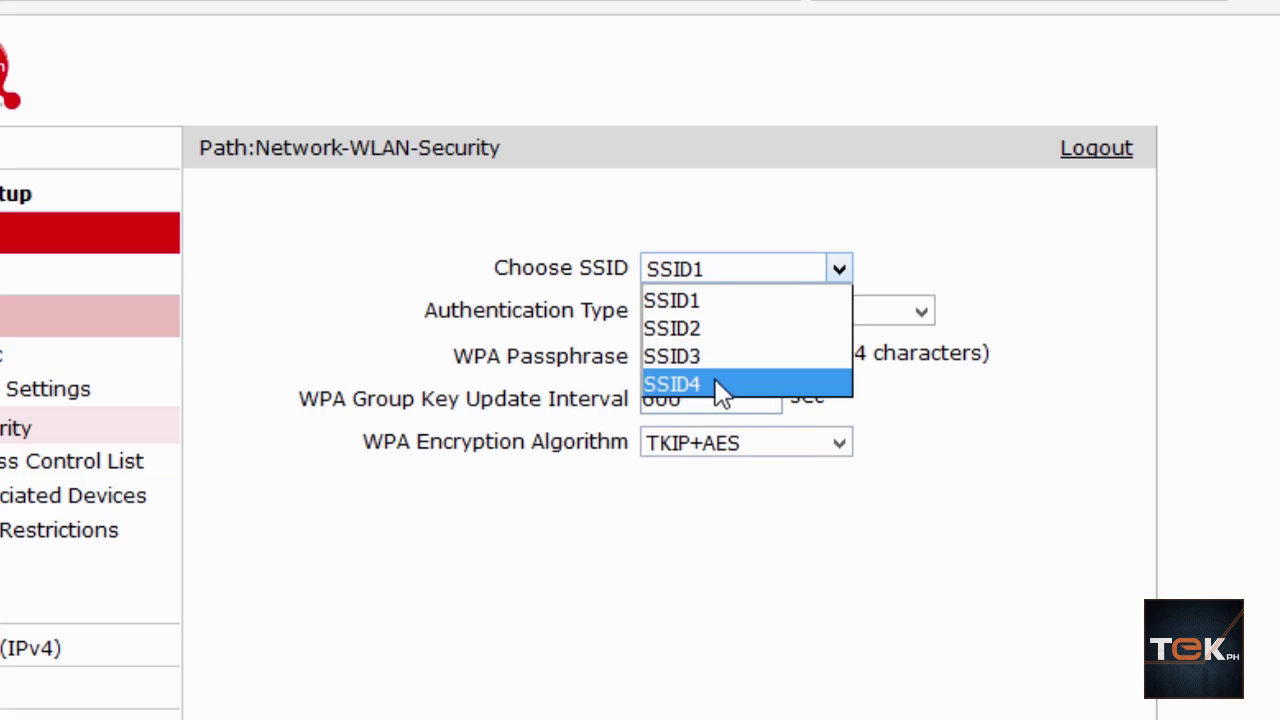
pyautogui.click(1098, 316)
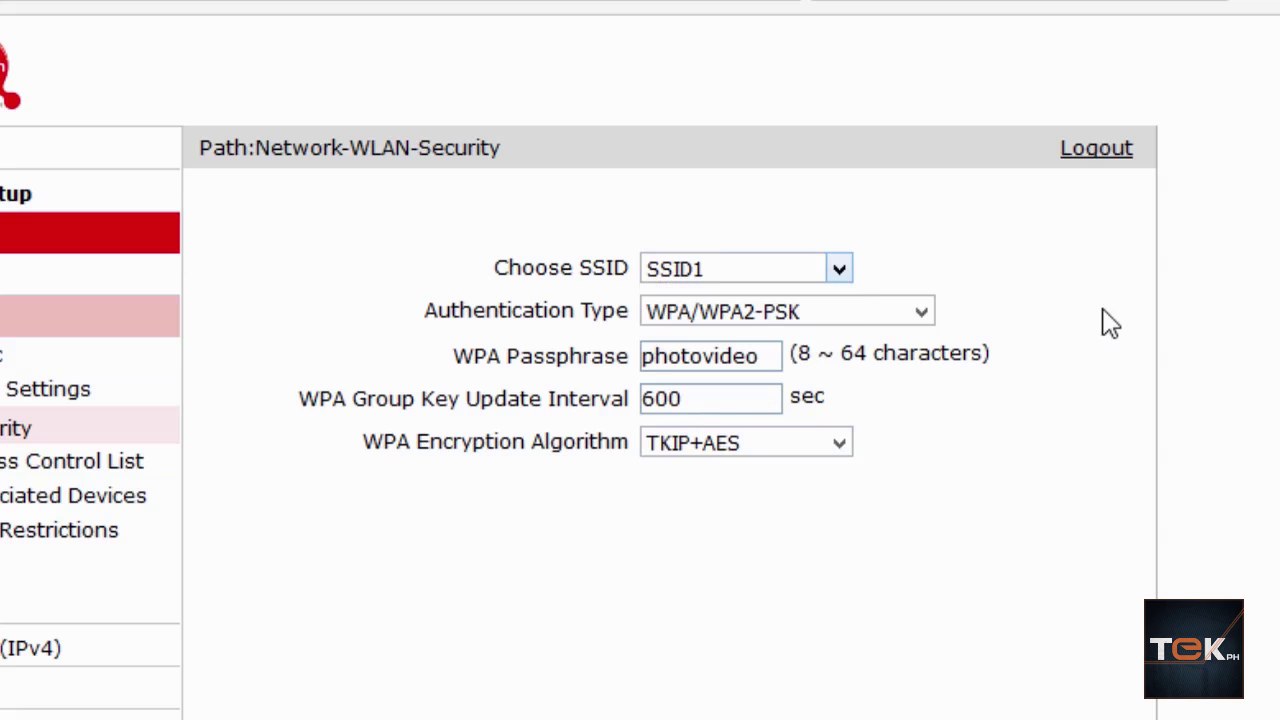
pyautogui.click(826, 316)
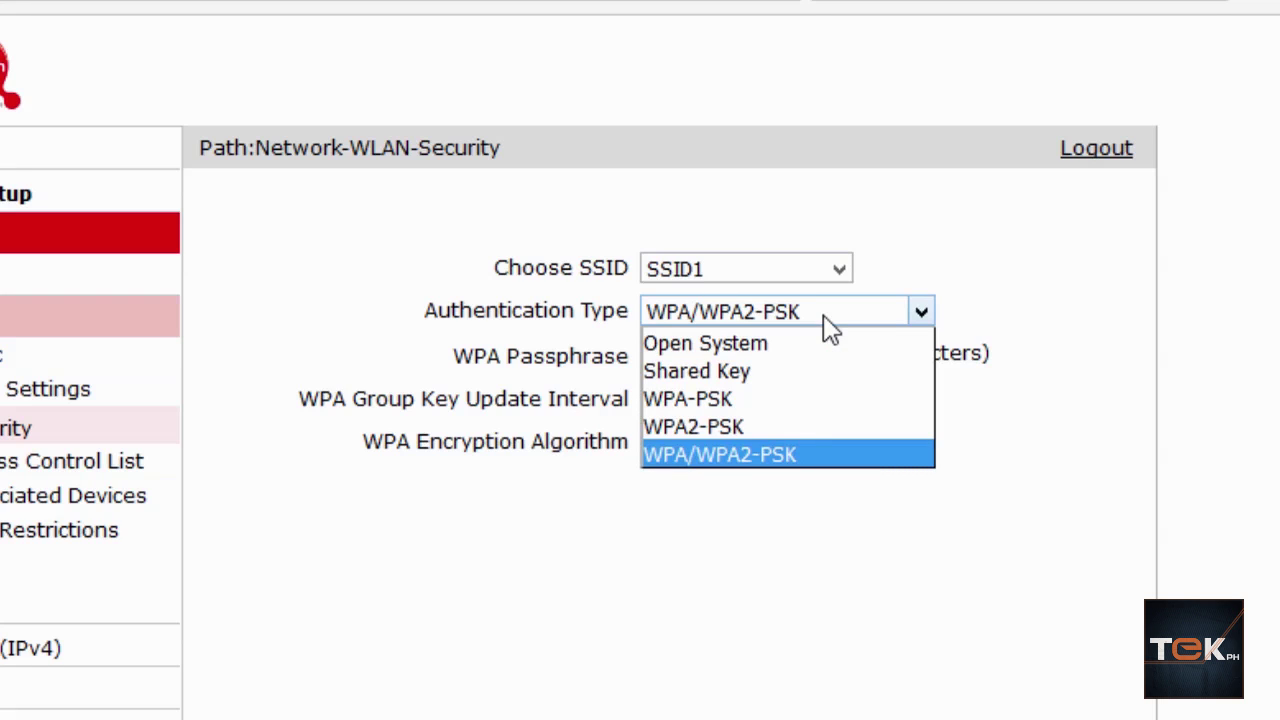
pyautogui.click(1195, 353)
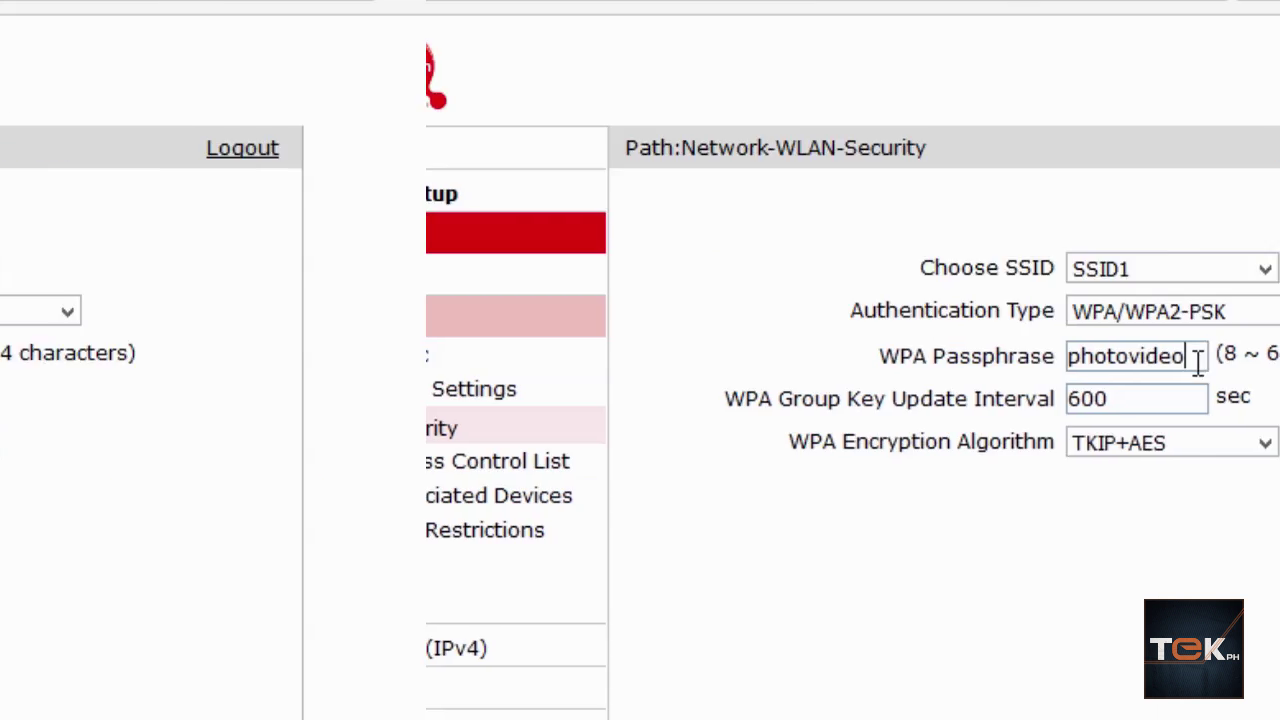
# Step: Enter a new WPA passphrase, keep TKIP+AES encryption, and check Windows' available wireless networks
pyautogui.moveTo(776, 358); pyautogui.dragTo(628, 362)
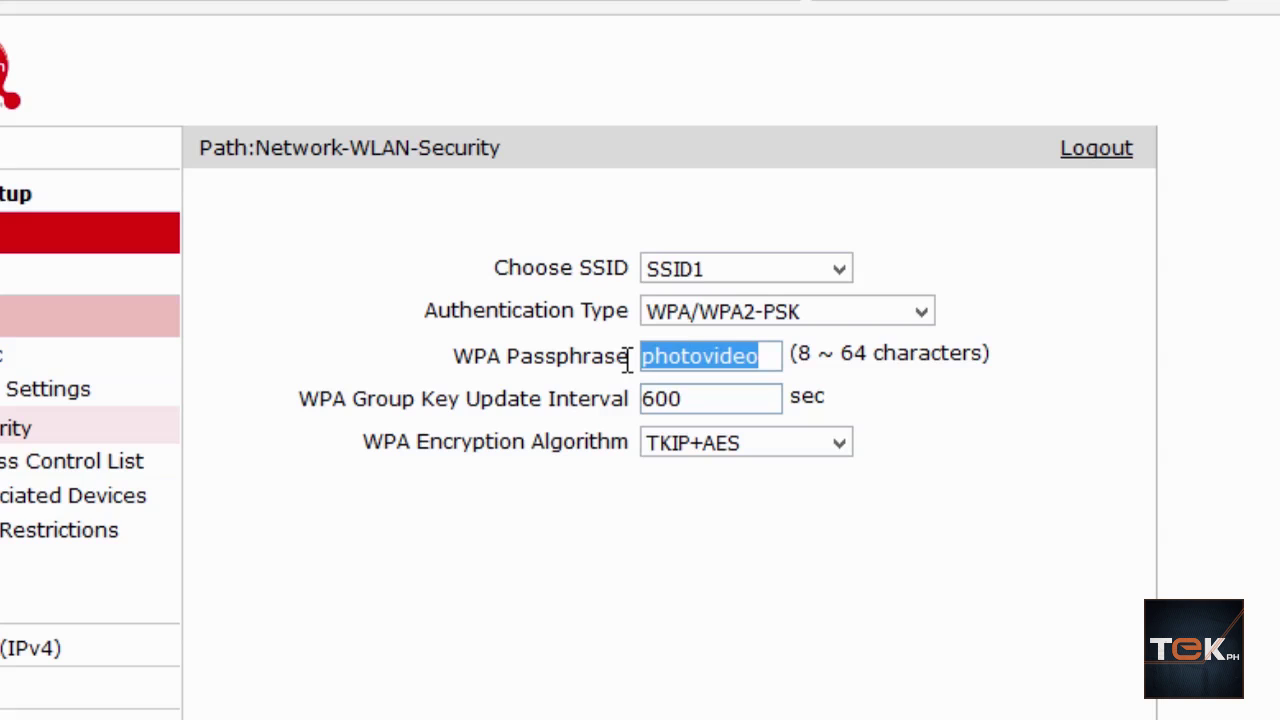
pyautogui.write('test')
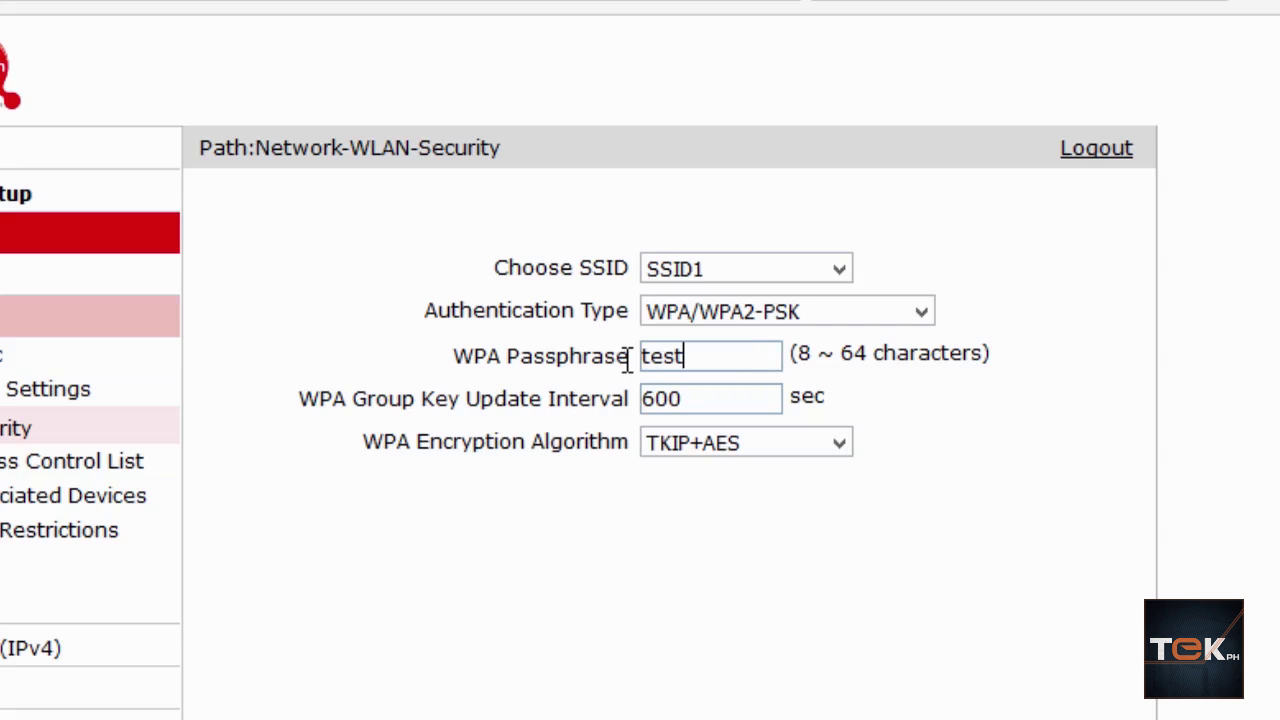
pyautogui.write('pass')
pyautogui.click(705, 444)
pyautogui.click(997, 486)
pyautogui.click(840, 444)
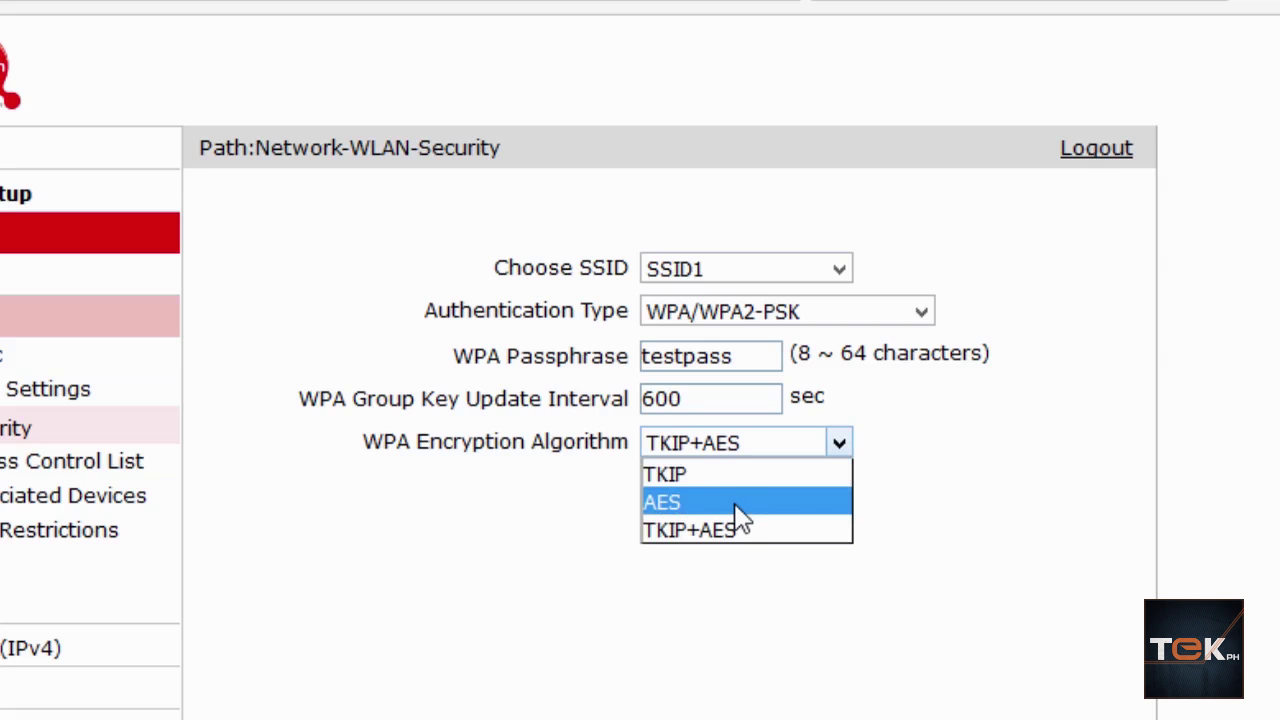
pyautogui.click(736, 529)
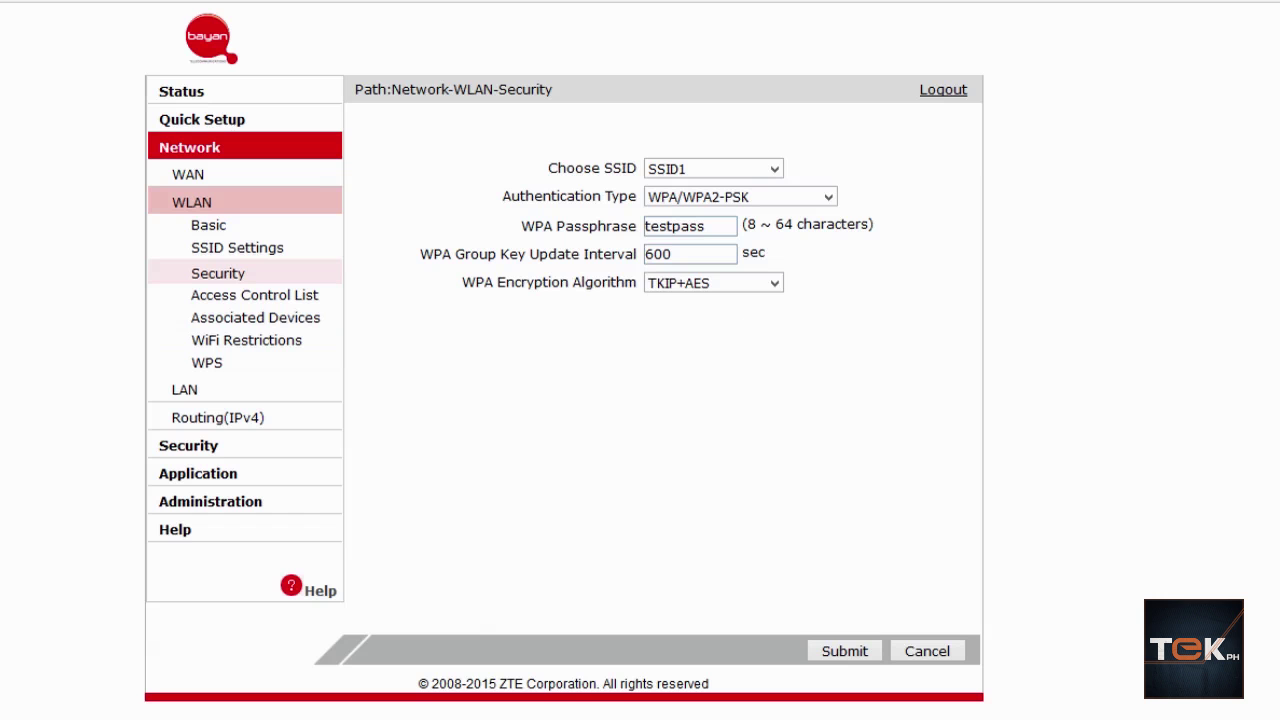
pyautogui.click(1238, 712)
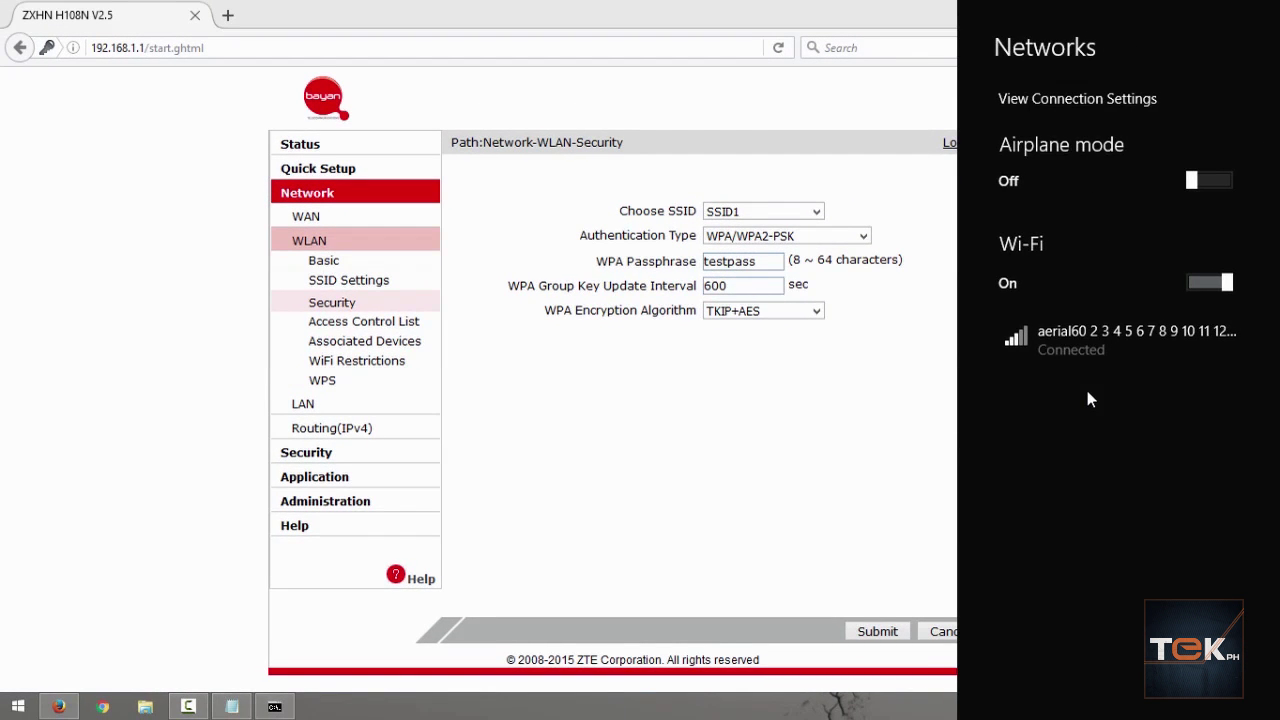
pyautogui.click(832, 374)
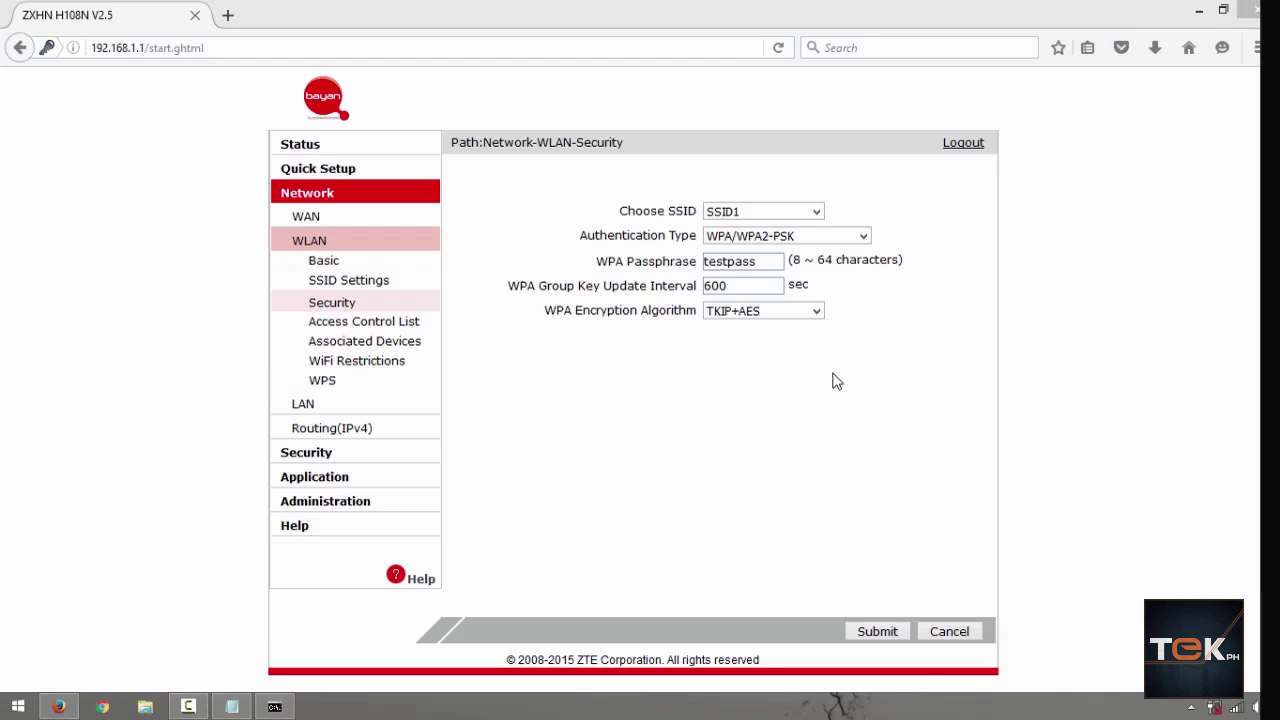